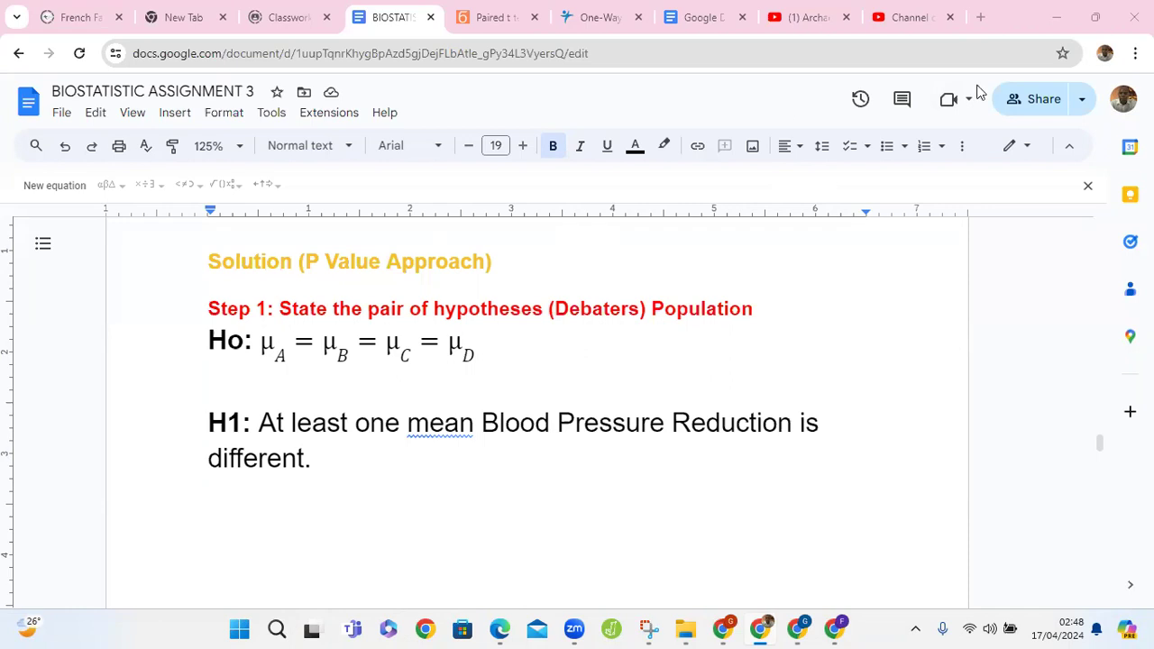
Step: Check the one-way ANOVA calculator's sample data table, then copy all Medication A values from the table in BIOSTATISTIC ASSIGNMENT 3
key("Page_Down")
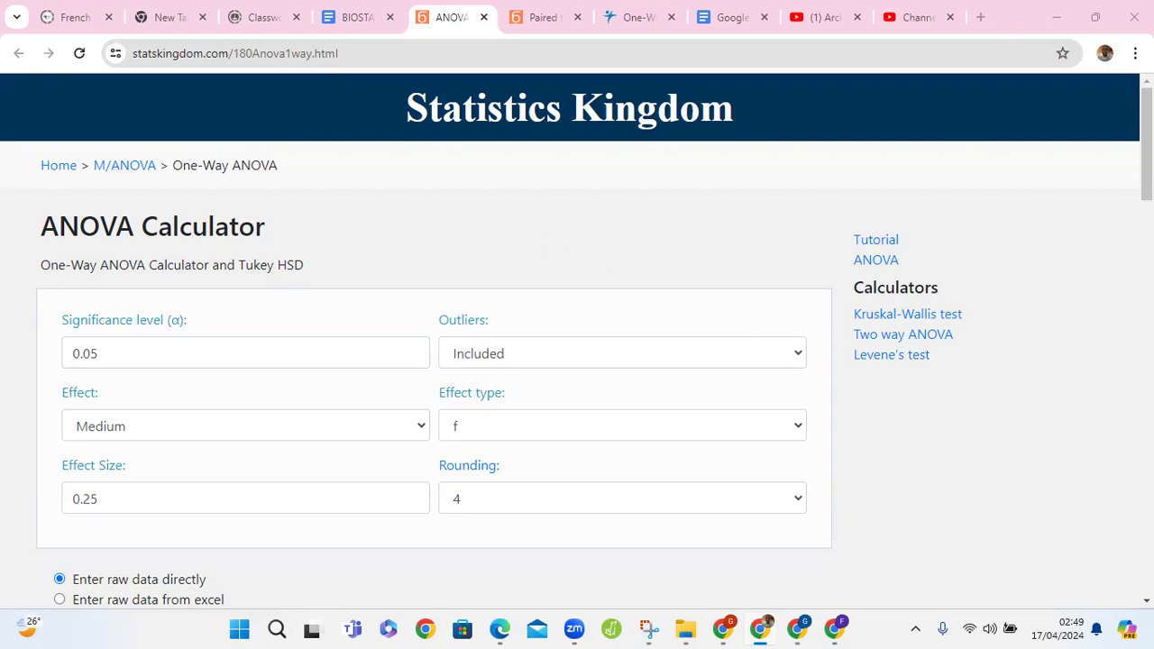
scroll(433, 255, "down", 1)
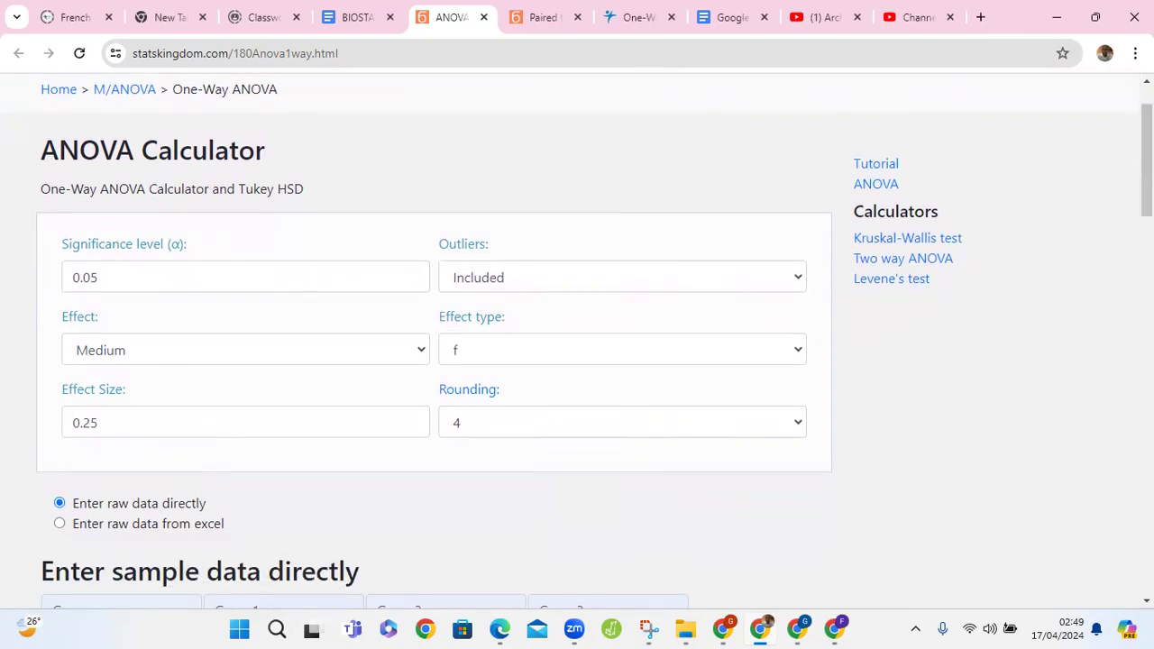
scroll(576, 343, "down", 4)
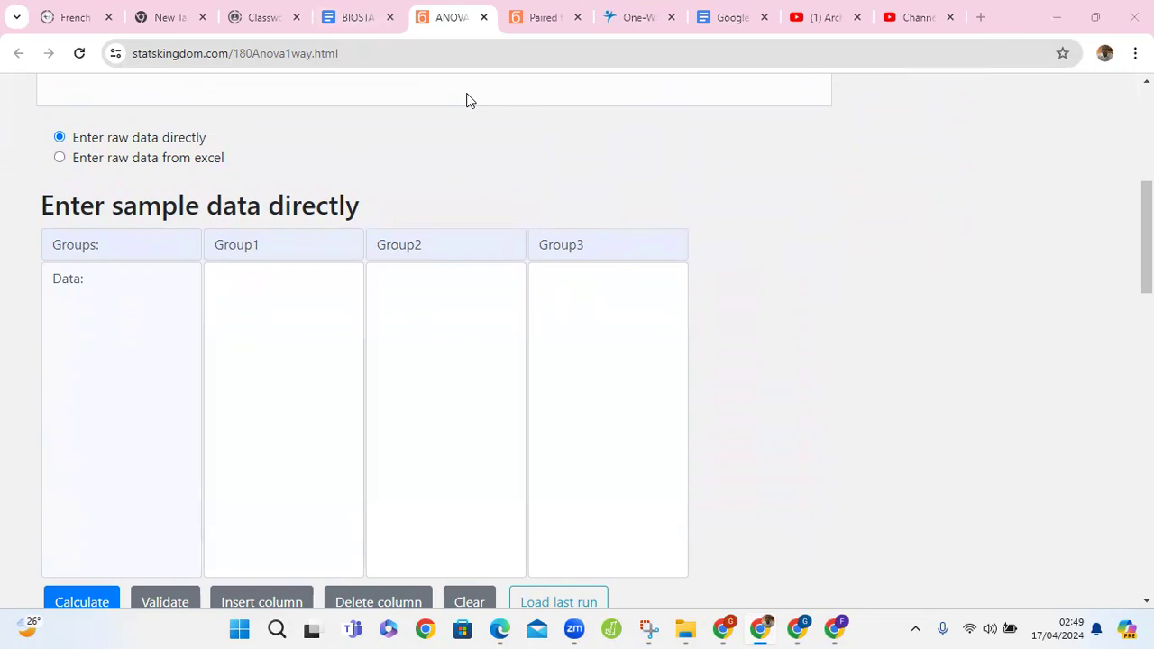
key("ctrl+shift+Tab")
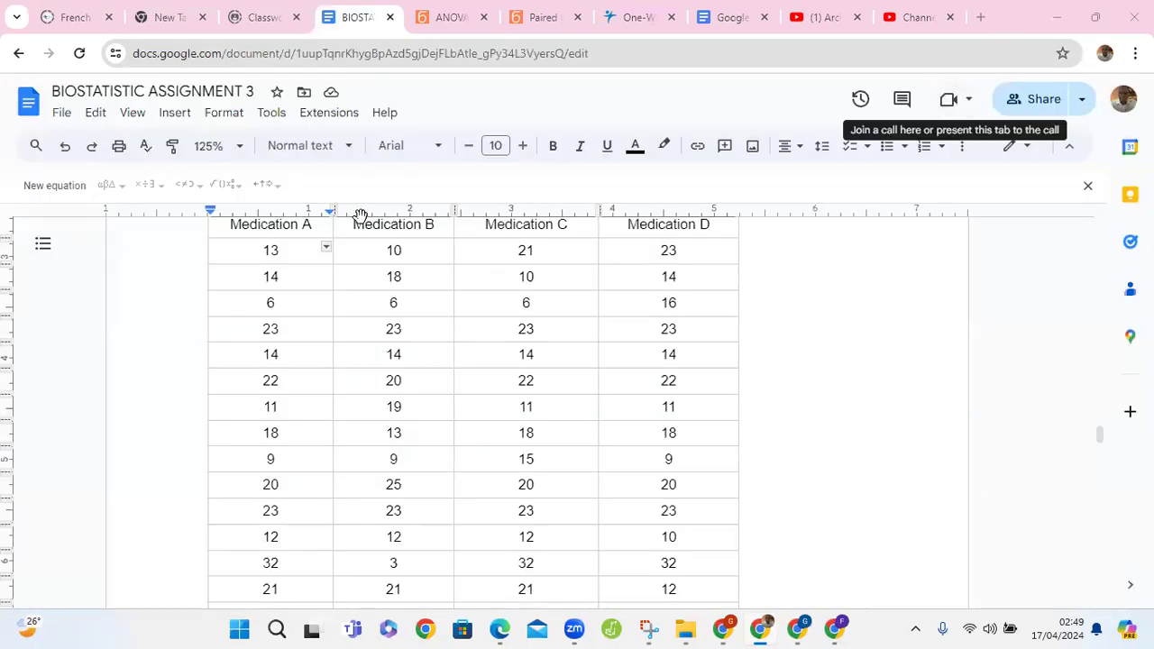
left_click(258, 260)
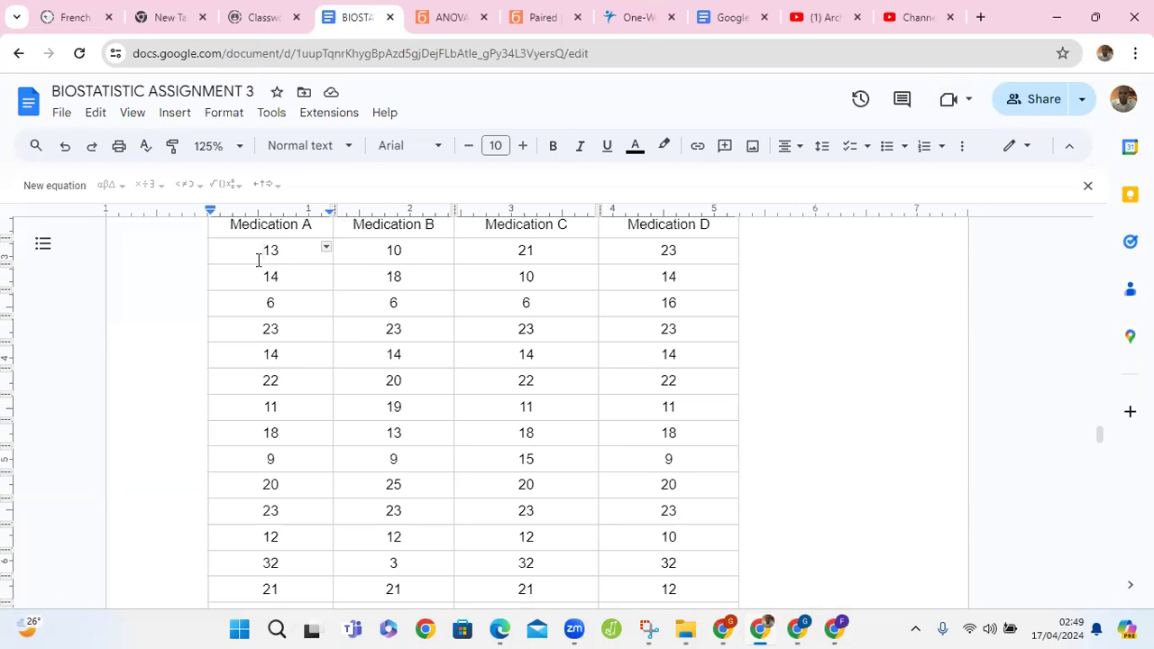
key("shift+Down")
key("shift+Down")
key("shift+Down")
key("shift+Down")
key("shift+Down")
key("shift+Down")
key("shift+Down")
key("shift+Down")
key("shift+Down")
key("shift+Down")
key("shift+Down")
key("shift+Down")
key("shift+Down")
key("shift+Down")
key("shift+Down")
key("shift+Down")
key("shift+Down")
key("shift+Down")
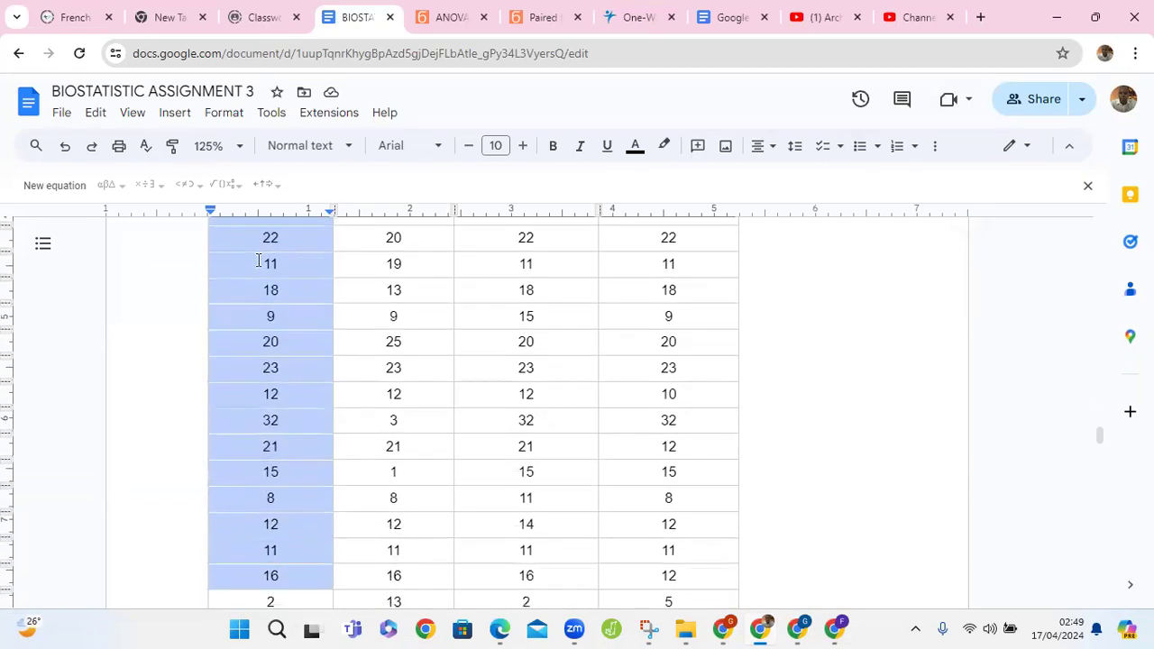
key("shift+Down")
key("shift+Down")
key("shift+Left")
key("shift+Up")
key("shift+Left")
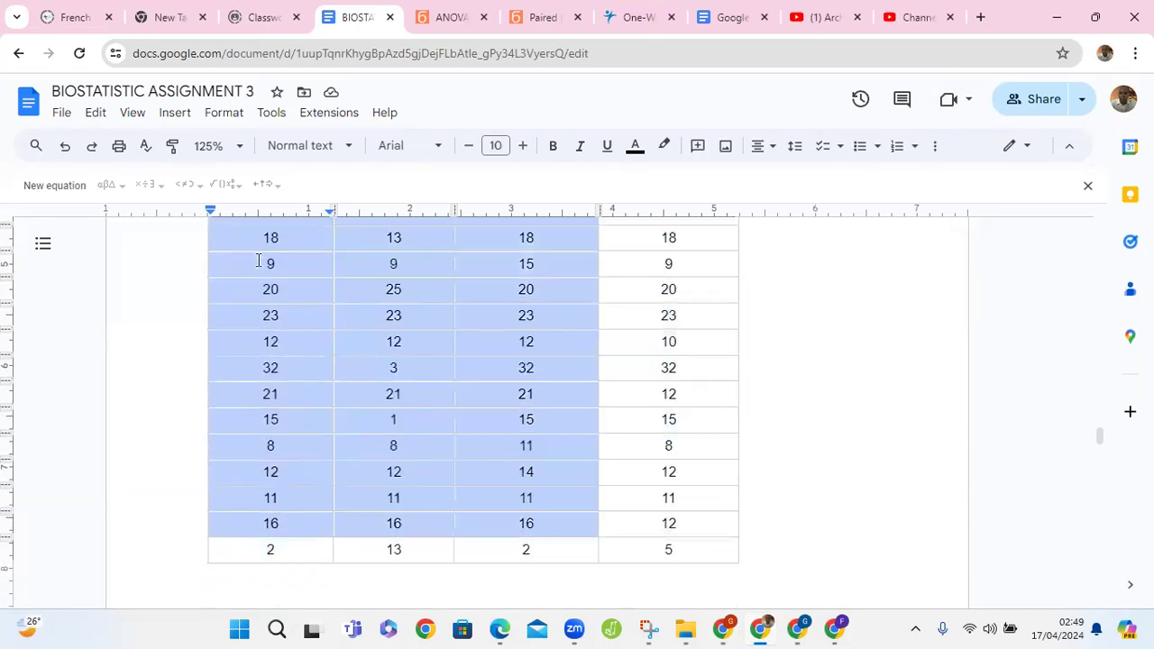
key("shift+Left")
key("shift+Left")
key("shift+Down")
left_click_drag(260, 288, 198, 187)
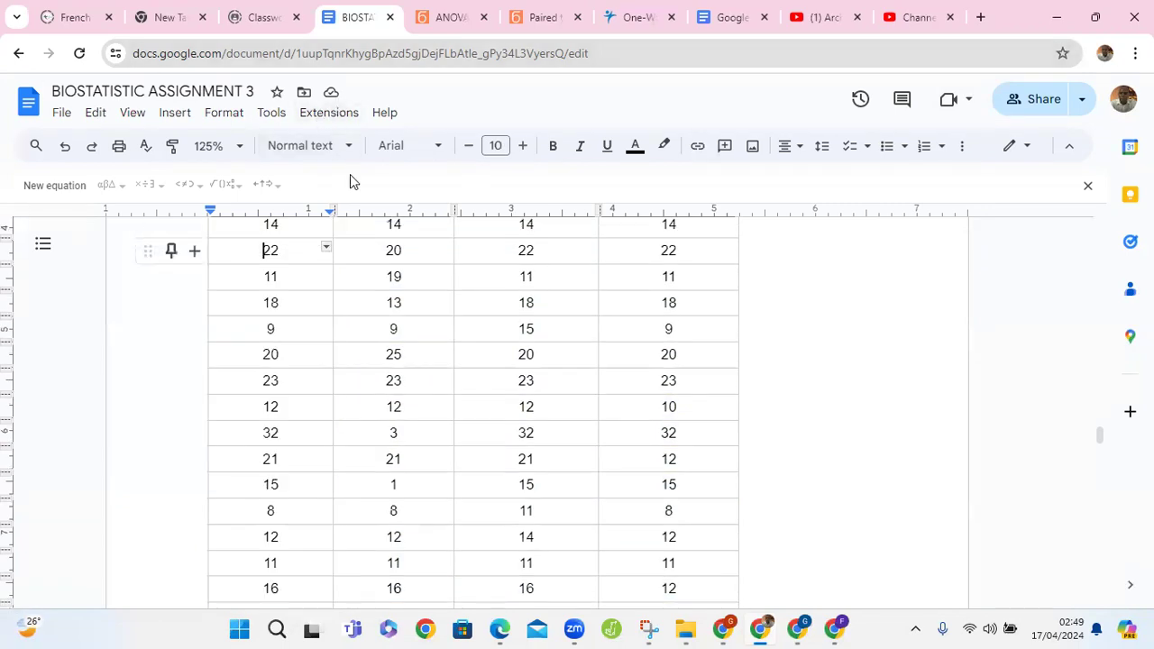
Step: Switch to the Statistics Kingdom ANOVA calculator and add a fourth group column to its sample data table
key("ctrl+Tab")
left_click(140, 240)
key("BackSpace")
type("M")
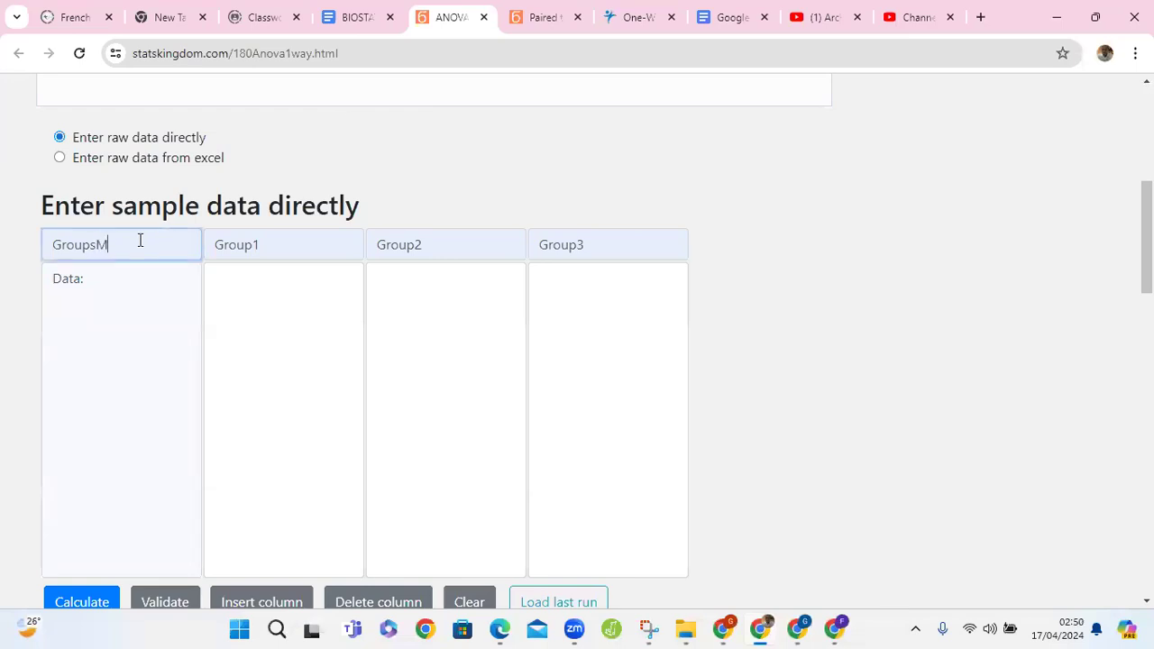
key("BackSpace")
left_click(267, 244)
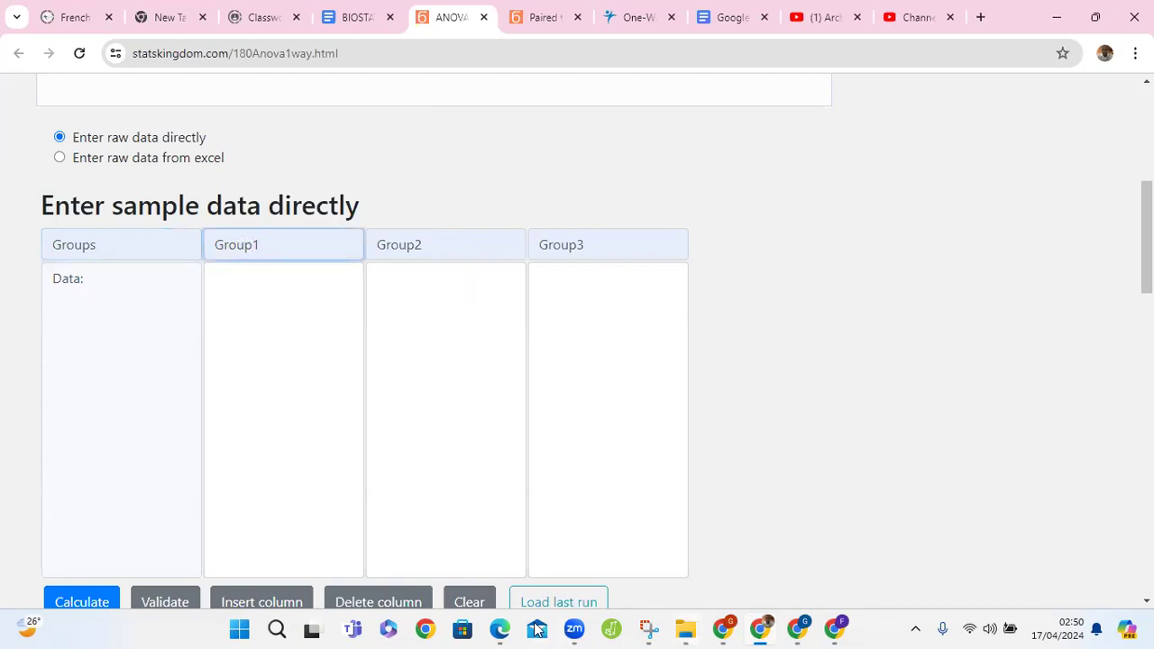
left_click(282, 612)
Step: Rename the first group as Medication A and paste the copied values into its data column
left_click(291, 232)
key("BackSpace")
key("BackSpace")
key("BackSpace")
key("BackSpace")
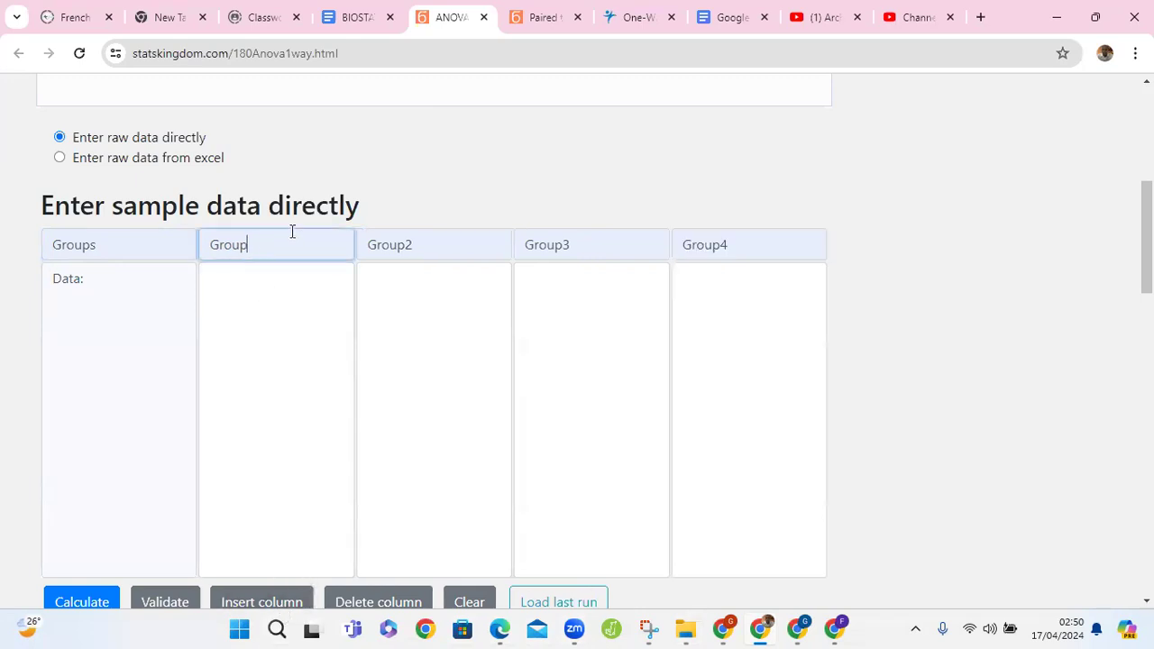
key("BackSpace")
key("BackSpace")
type("Medication A")
left_click(306, 300)
key("ctrl+v")
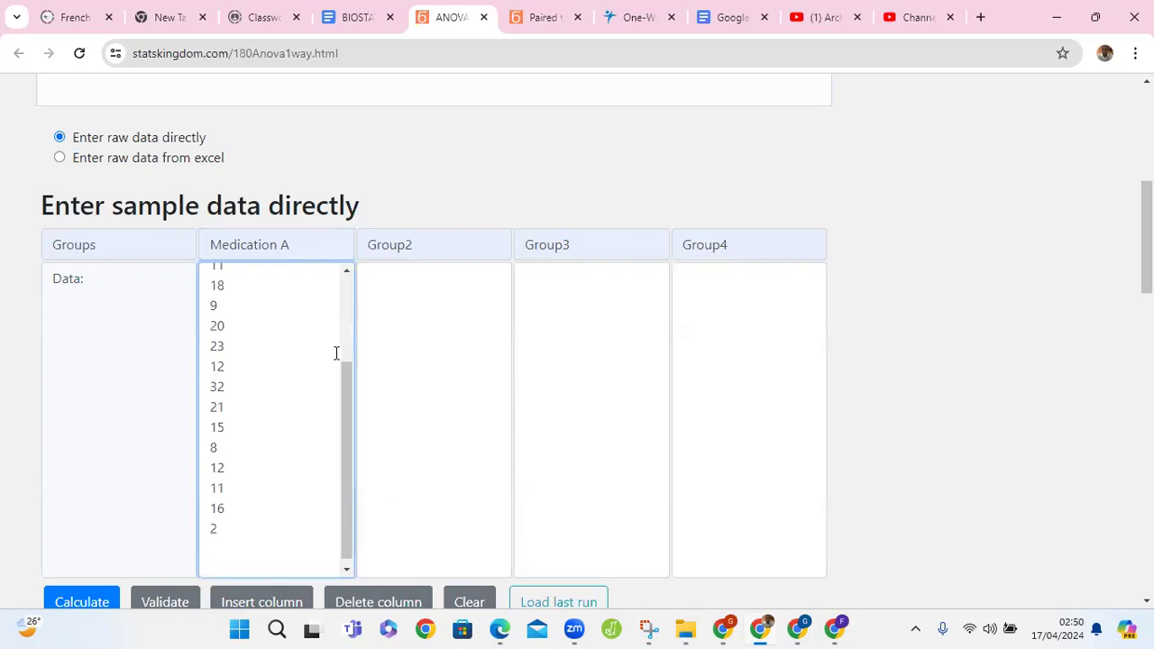
Step: Fill the remaining groups with the Medication B, C and D data and calculate the one-way ANOVA
left_click(447, 289)
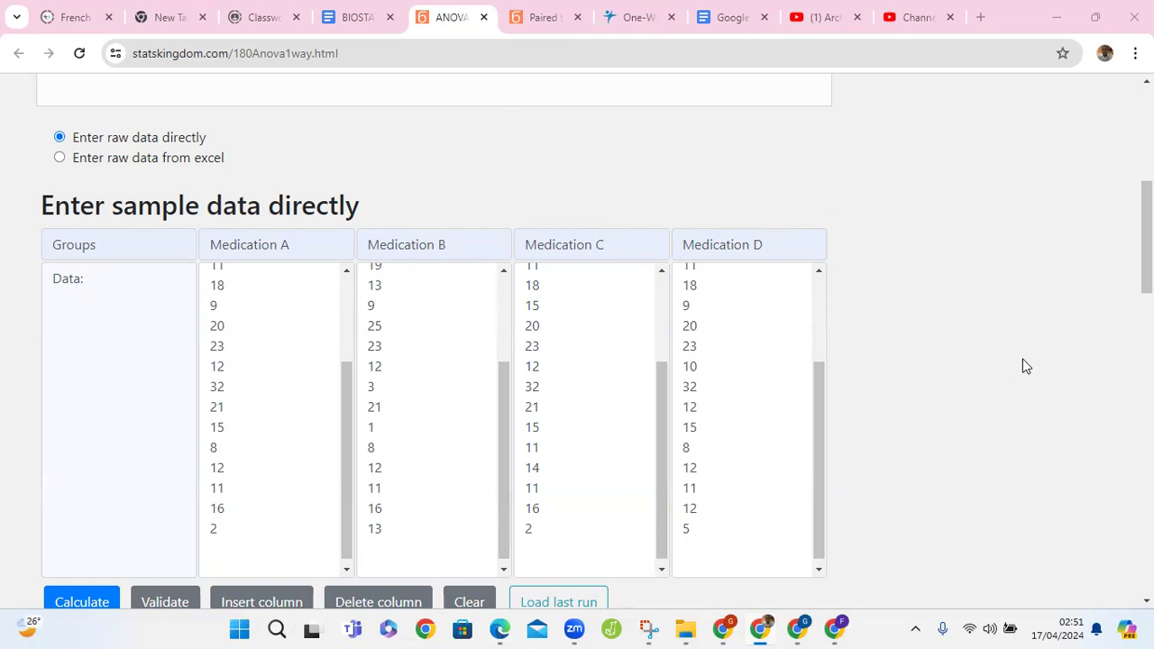
left_click_drag(1147, 237, 1147, 292)
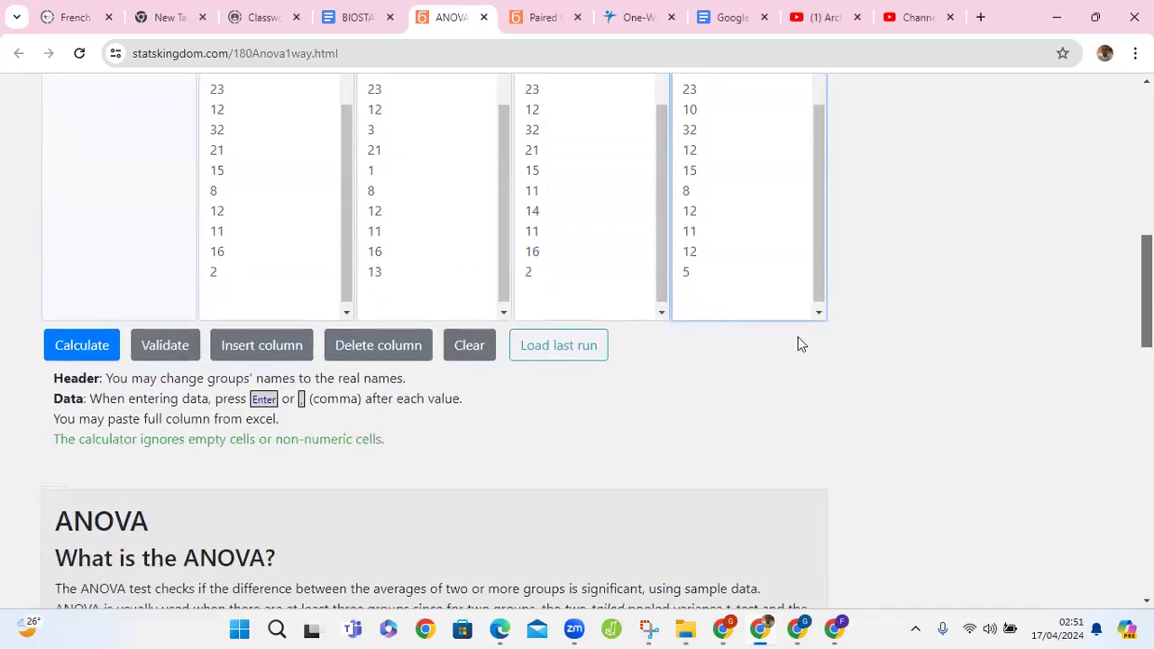
left_click(93, 345)
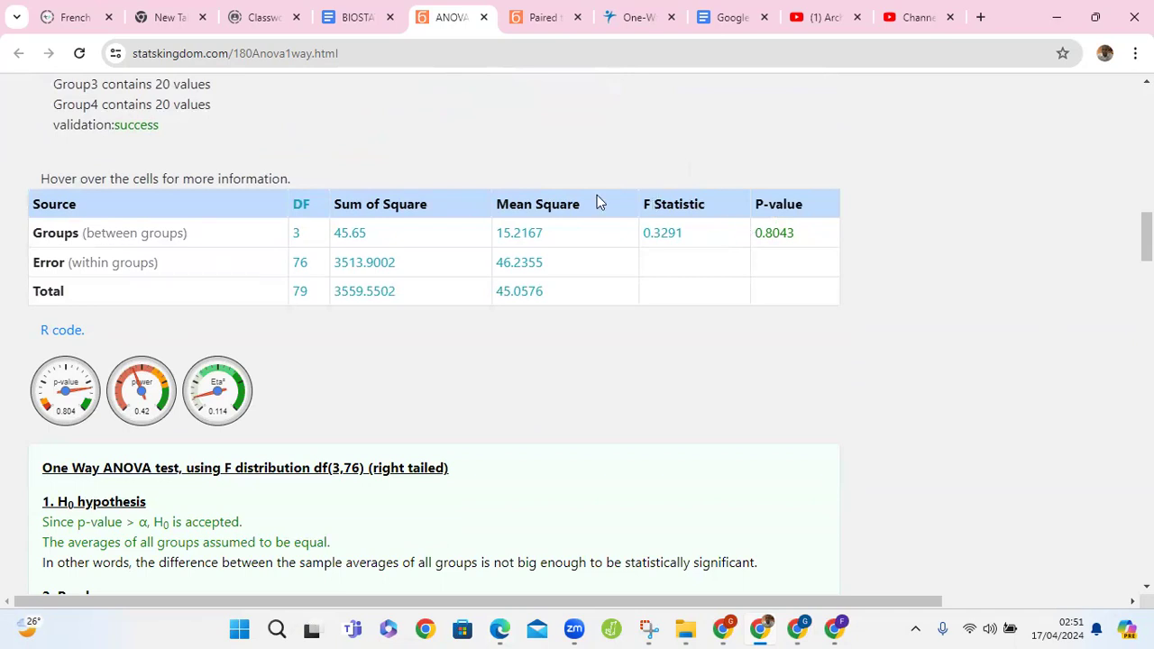
mouse_move(763, 234)
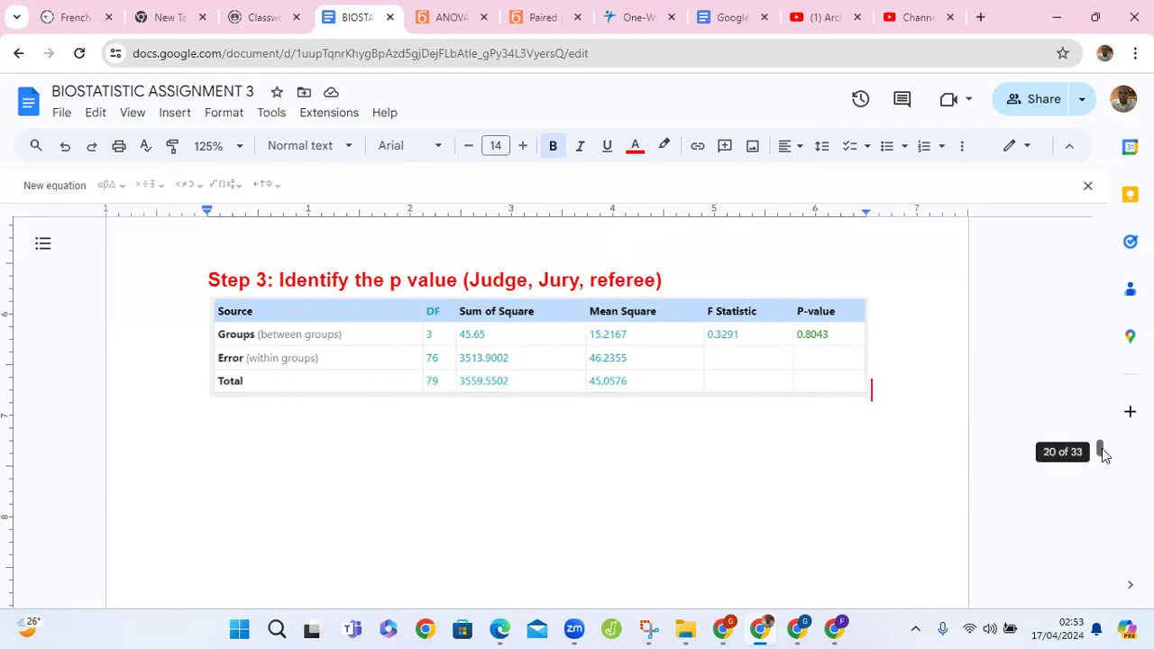
Step: In the assignment document, write the decision under the Step 5 heading, beginning with "Since the p val"
left_click_drag(1103, 453, 1104, 459)
scroll(1103, 459, "down", 4)
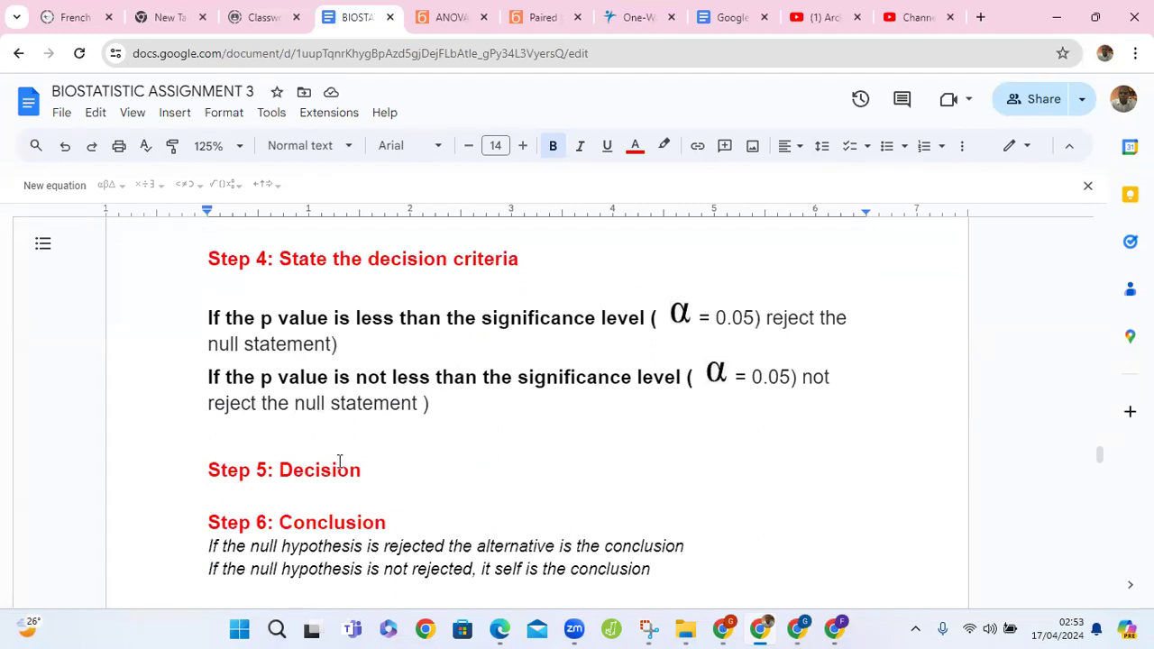
left_click(338, 497)
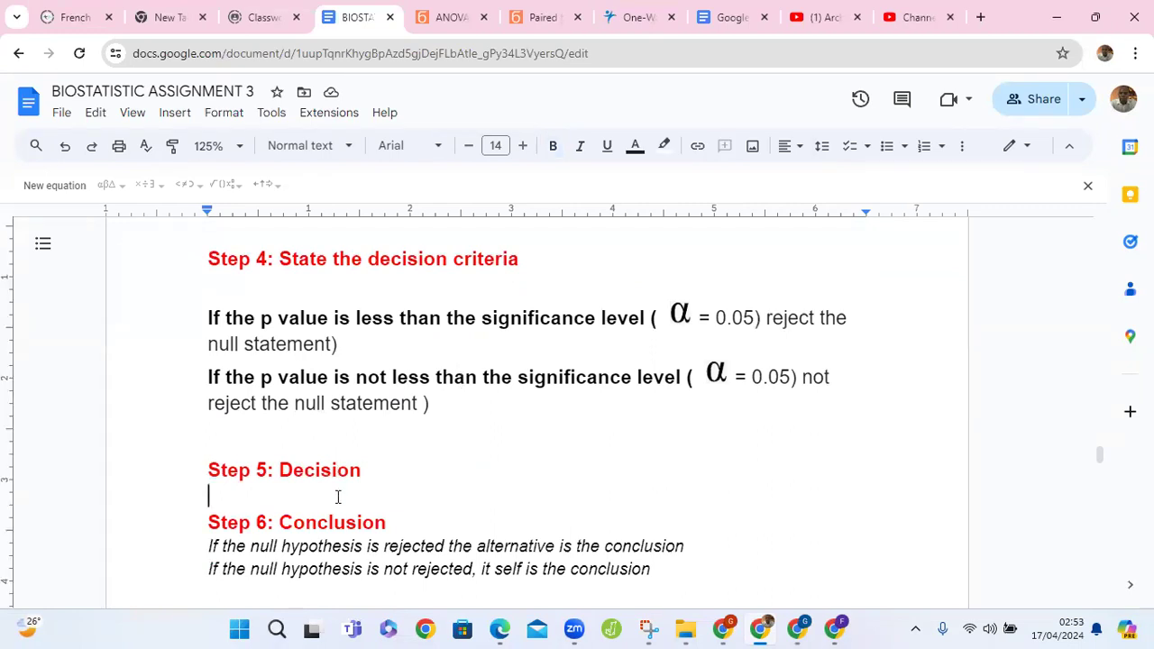
type("Sinc")
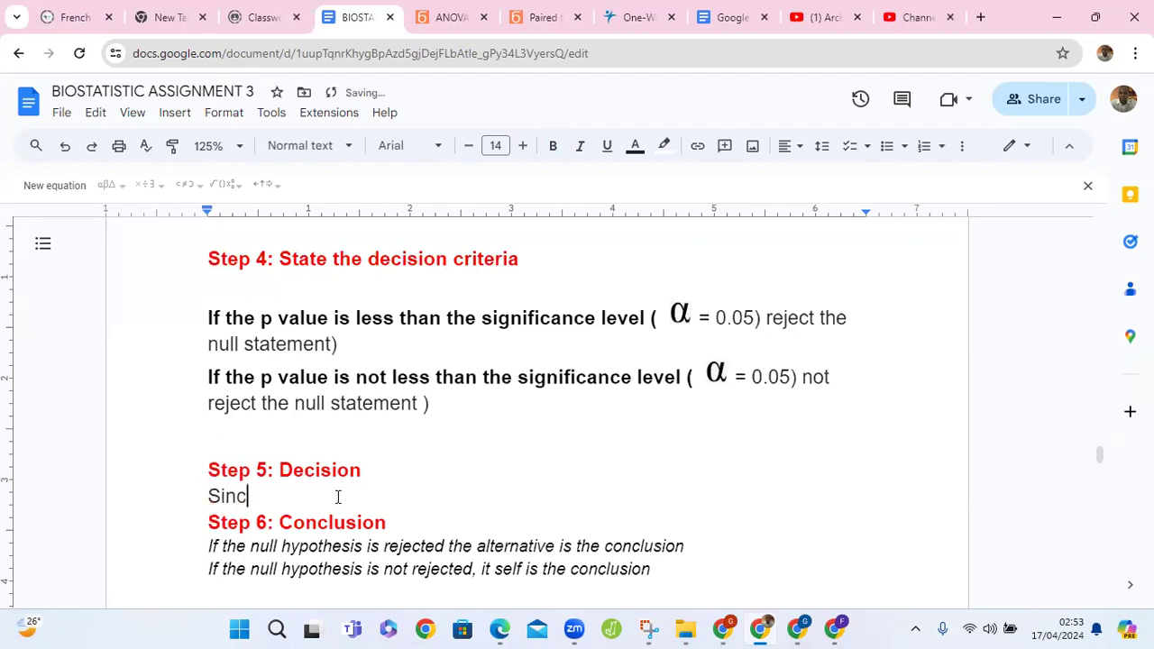
type("e the p val")
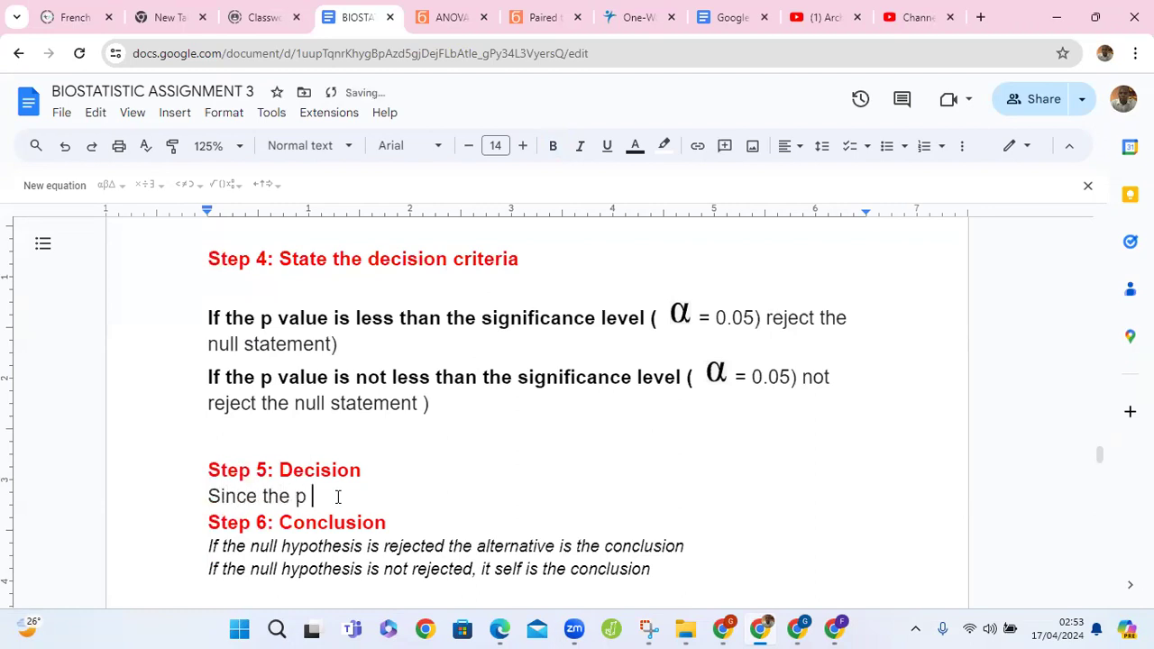